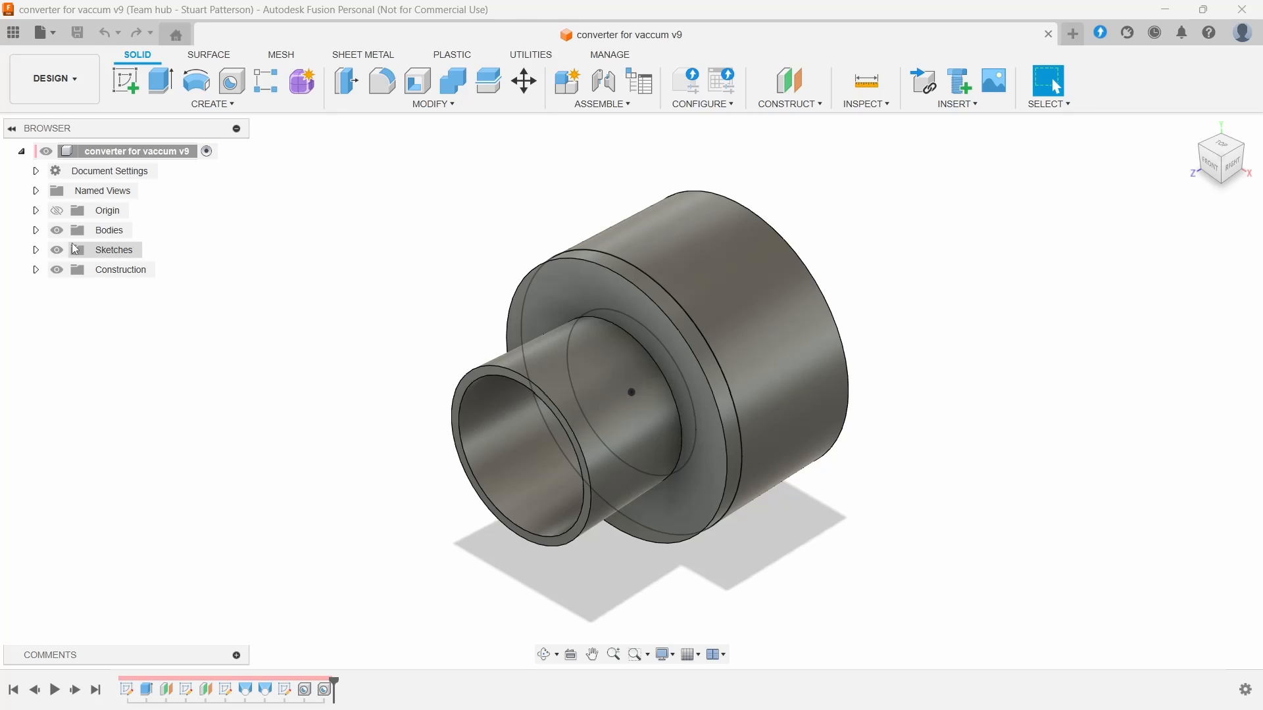
Step: List the model's bodies and examine the vacuum converter from its large open end and its side
{"action": "left_click", "coordinate": [36, 230]}
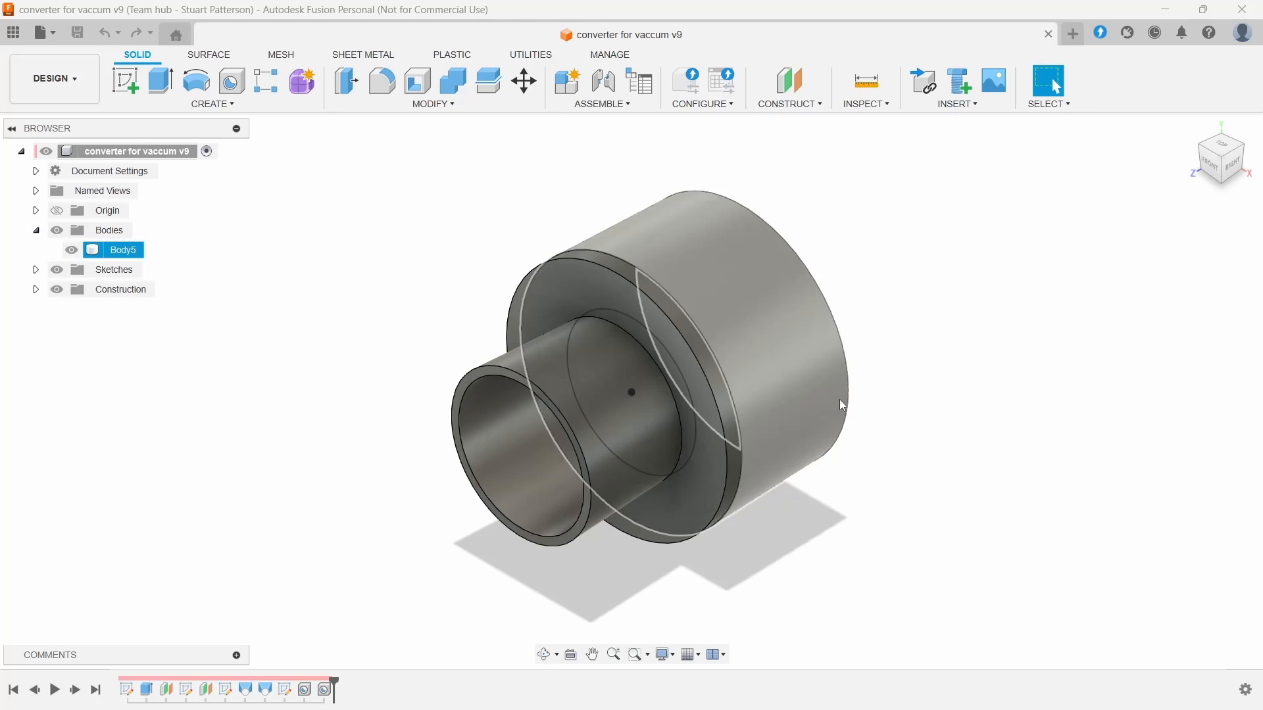
{"action": "middle_click_drag", "start_coordinate": [762, 550], "coordinate": [418, 386], "text": "shift"}
{"action": "key", "text": "Escape"}
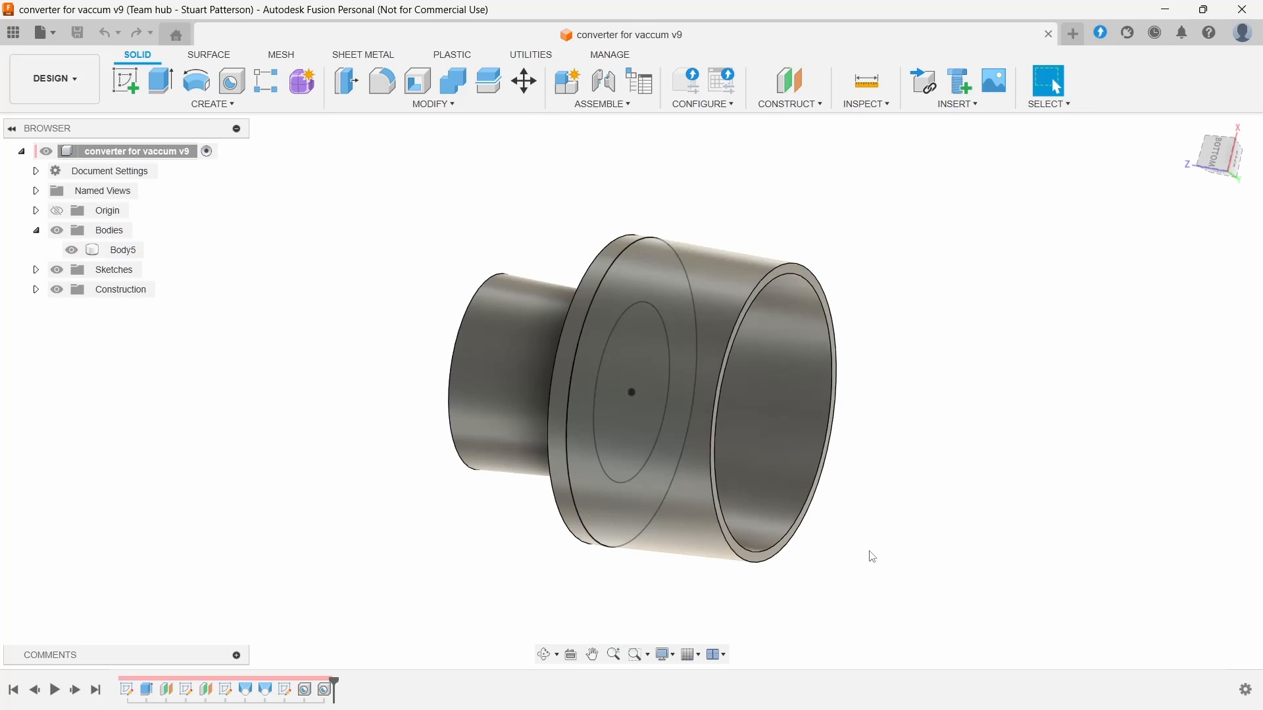
{"action": "key", "text": "F4"}
{"action": "left_click_drag", "start_coordinate": [837, 516], "coordinate": [859, 472]}
{"action": "key", "text": "Escape"}
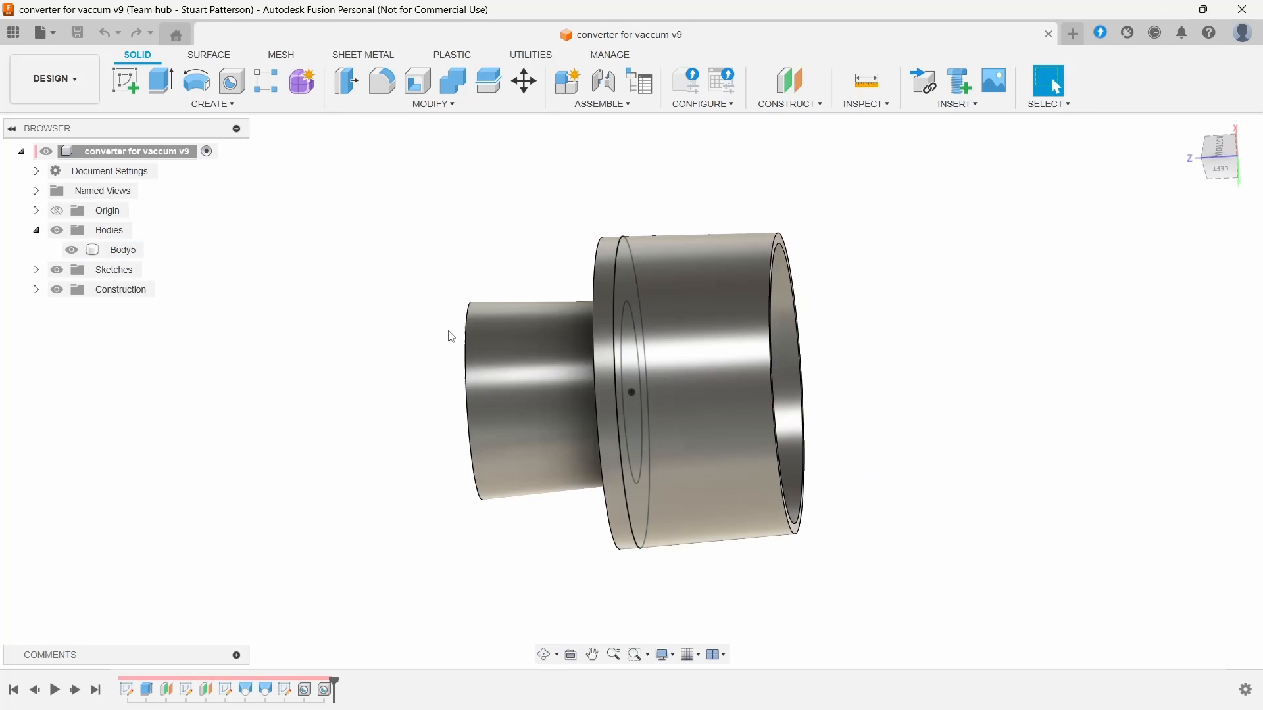
Step: Open Sketch1 for editing and review the design's user parameters without changing them
{"action": "left_click", "coordinate": [37, 271]}
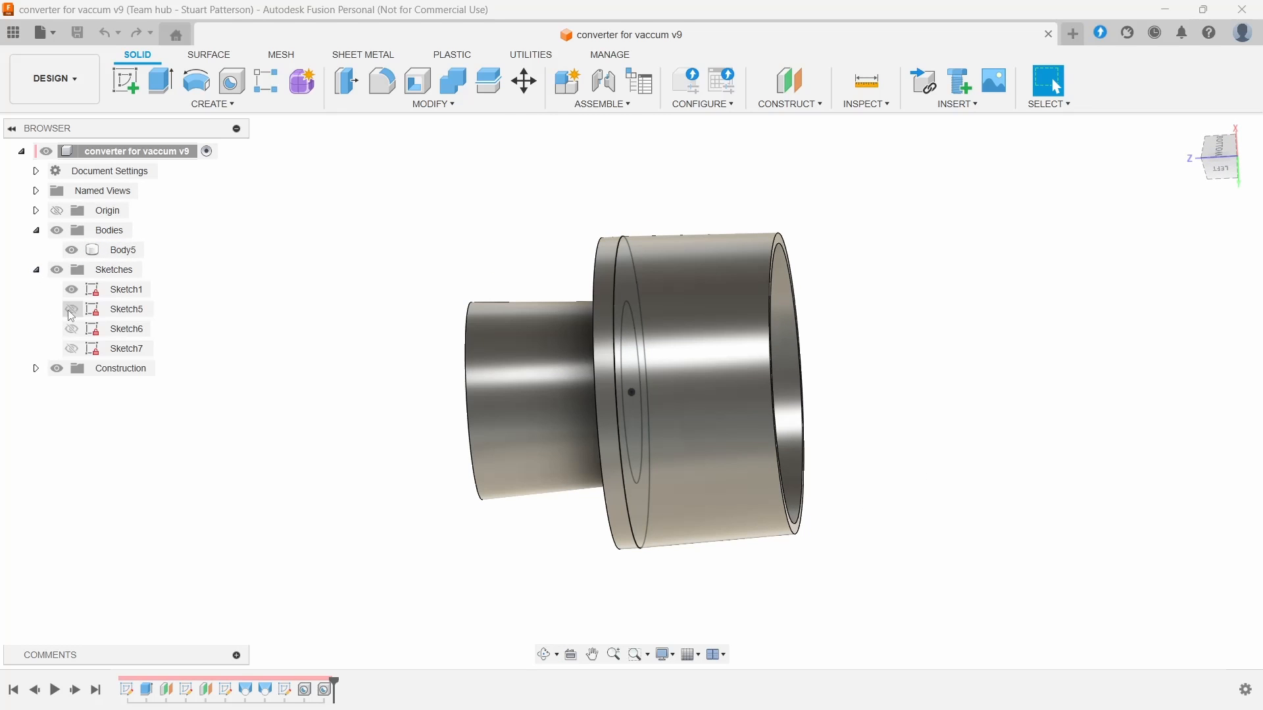
{"action": "double_click", "coordinate": [125, 290]}
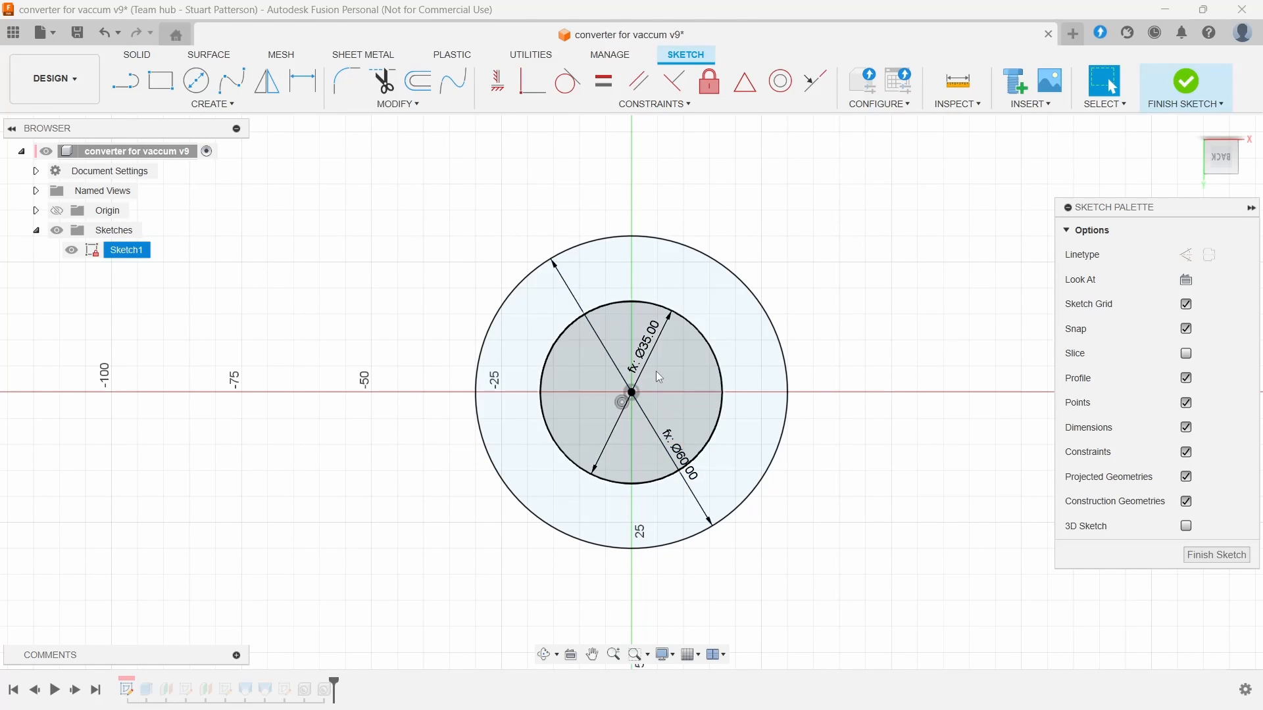
{"action": "left_click", "coordinate": [392, 108]}
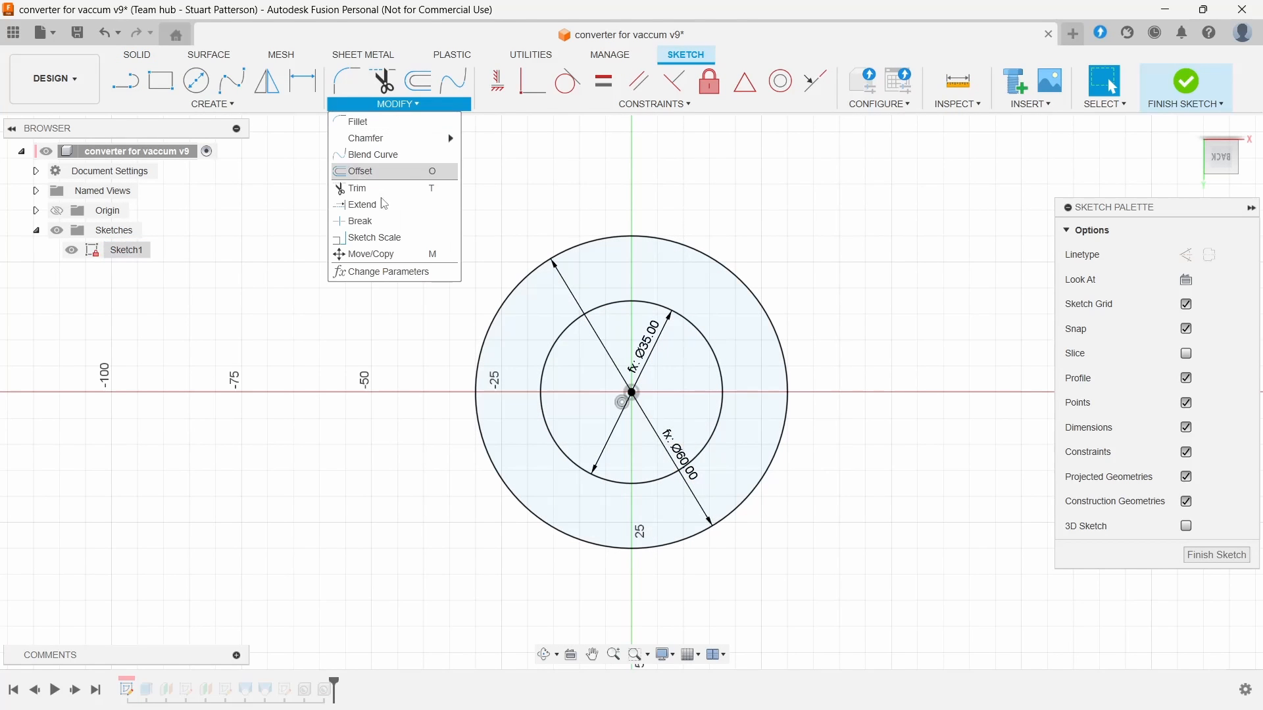
{"action": "left_click", "coordinate": [375, 273]}
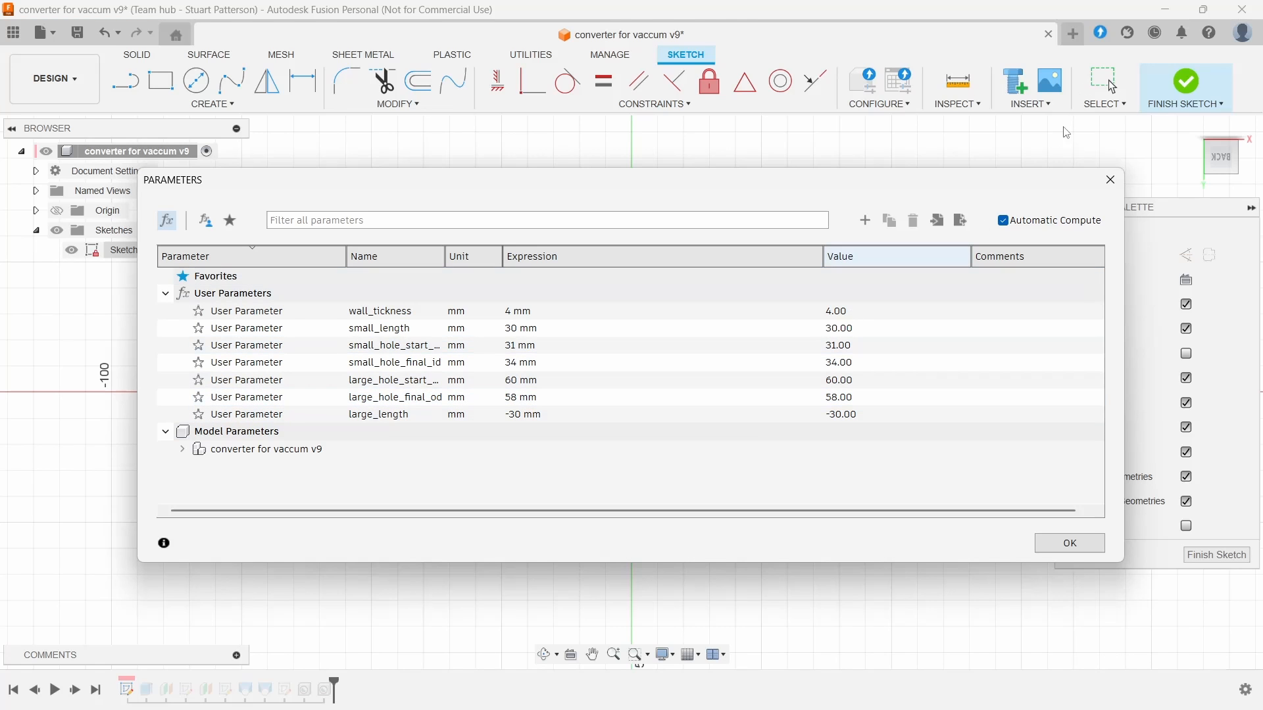
{"action": "left_click", "coordinate": [1100, 192]}
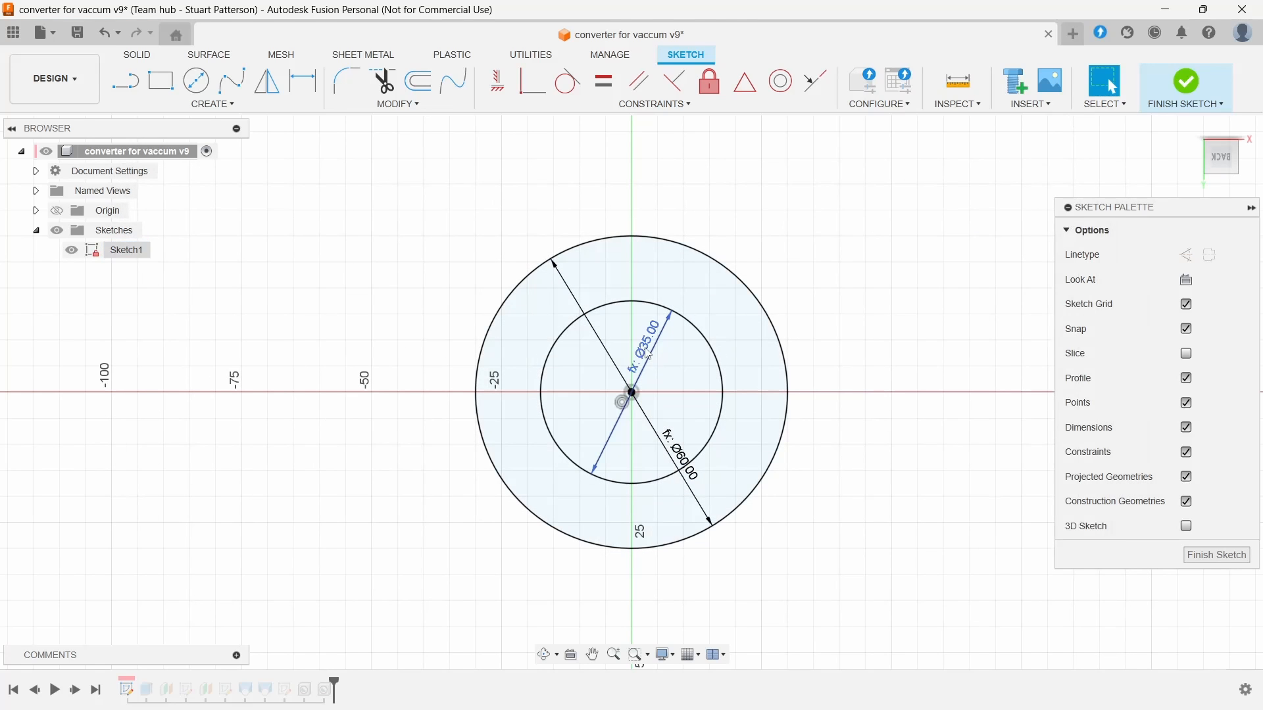
Step: Check the expressions behind the inner and outer circle diameters in Sketch1, then finish the sketch
{"action": "double_click", "coordinate": [648, 355]}
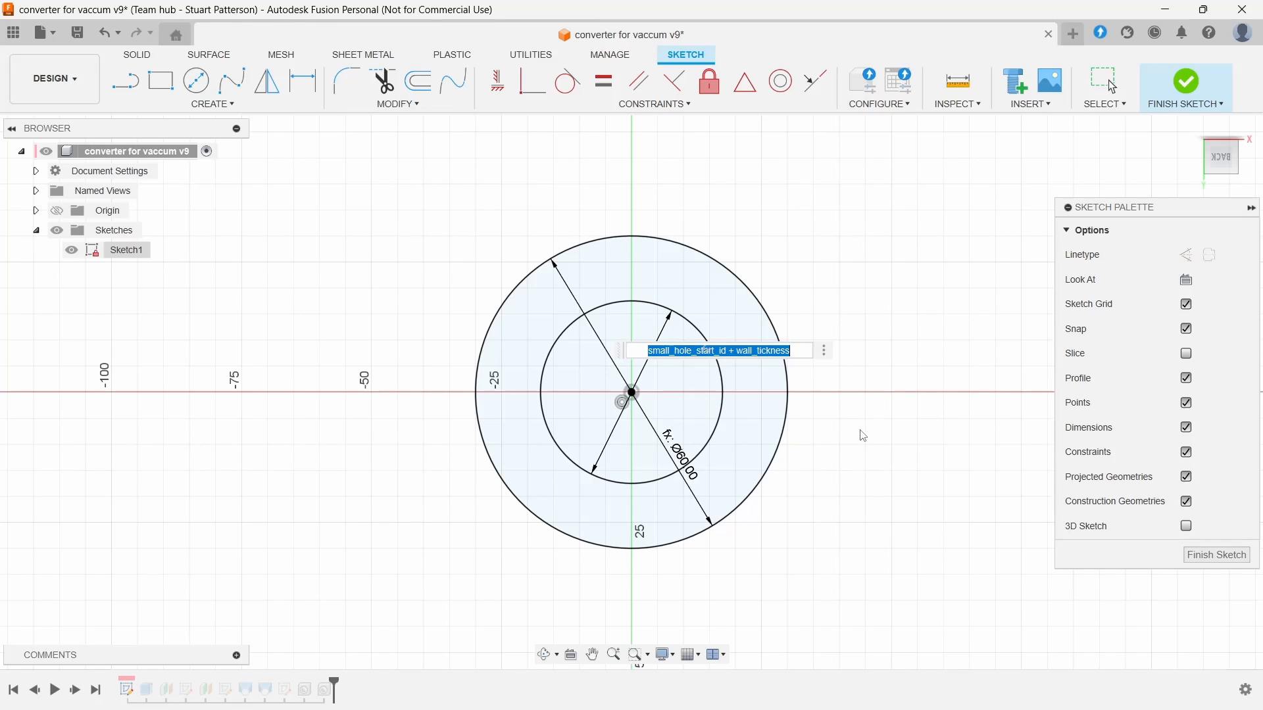
{"action": "left_click", "coordinate": [813, 473]}
{"action": "double_click", "coordinate": [681, 458]}
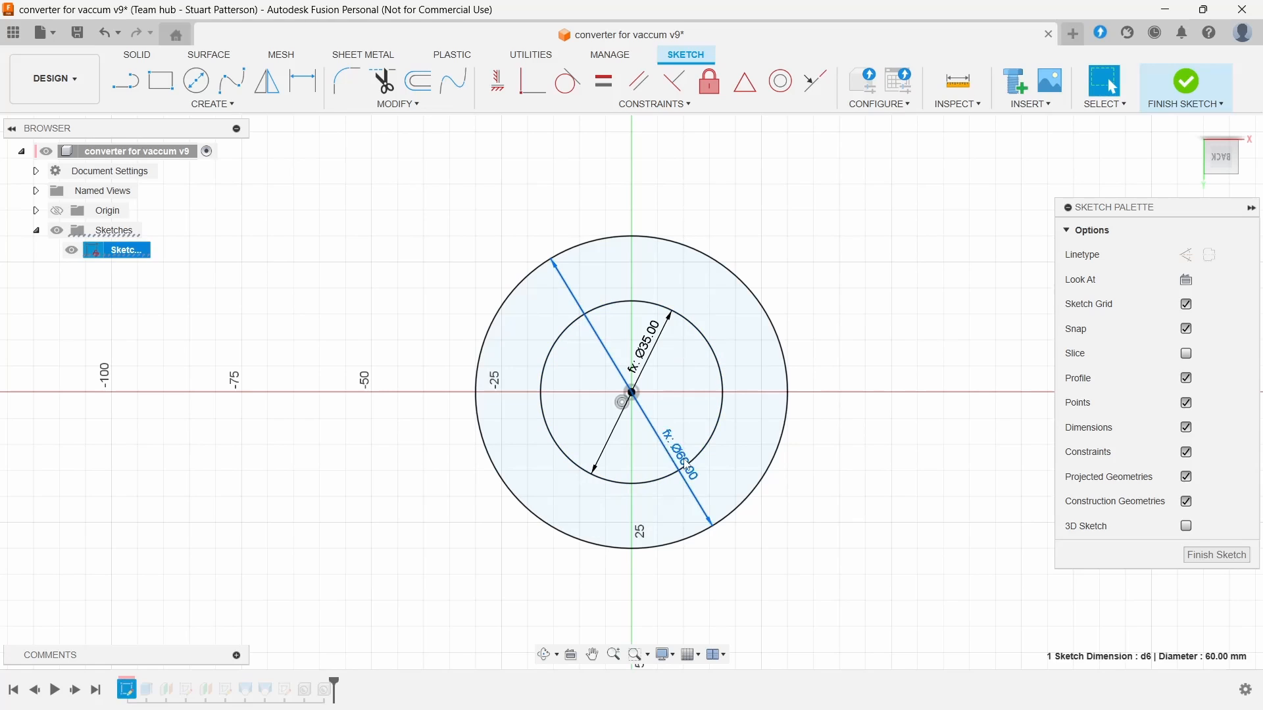
{"action": "left_click", "coordinate": [862, 416]}
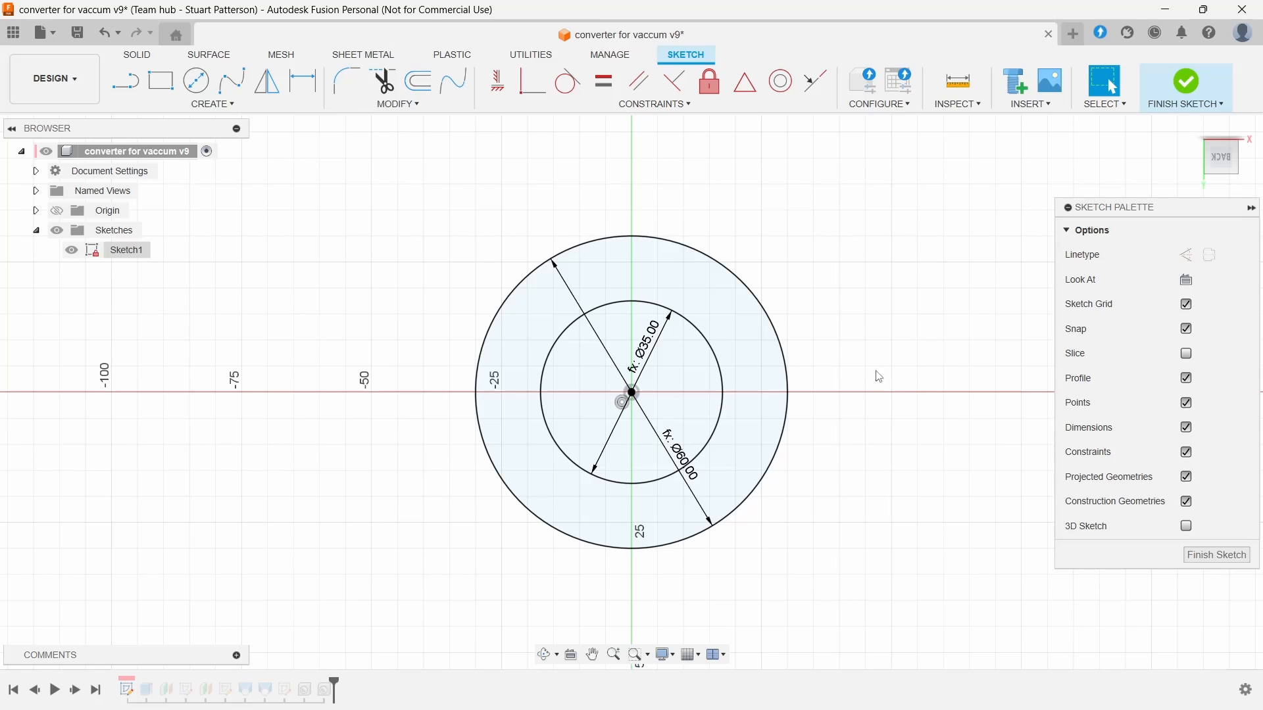
{"action": "left_click", "coordinate": [1216, 556]}
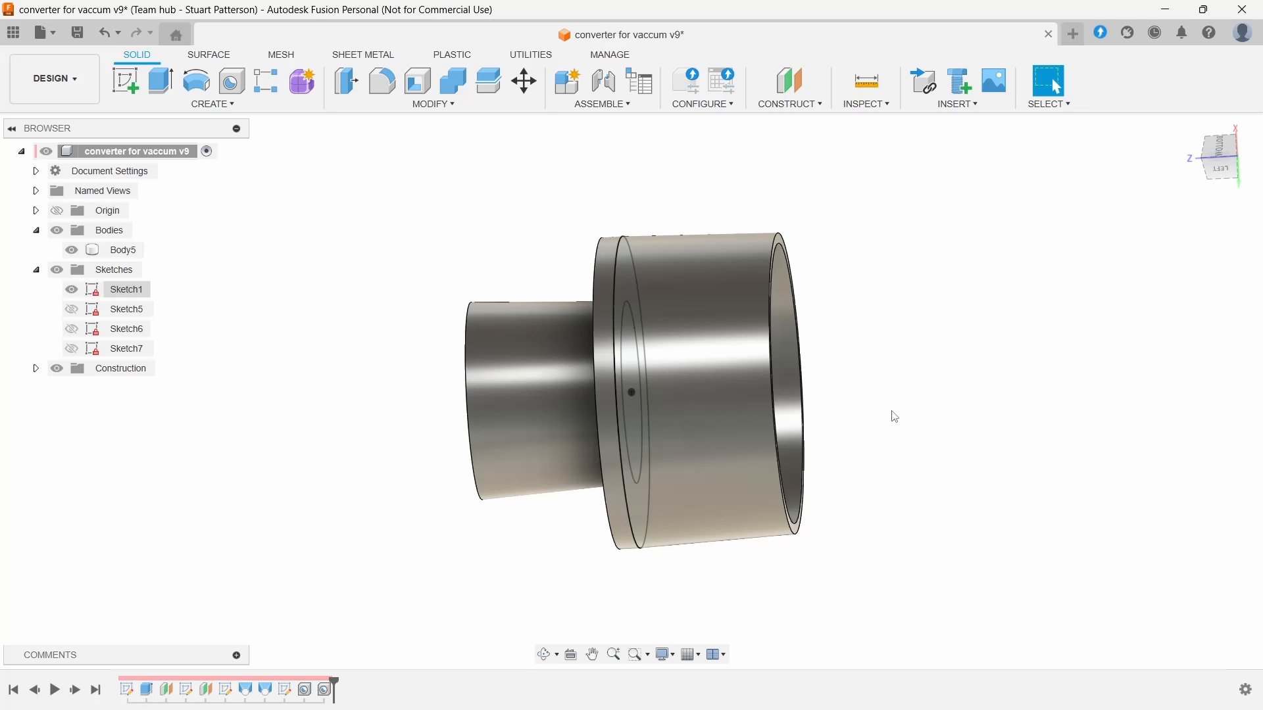
Step: Set the large_length user parameter to -60 mm and apply it to the converter
{"action": "left_click", "coordinate": [420, 105]}
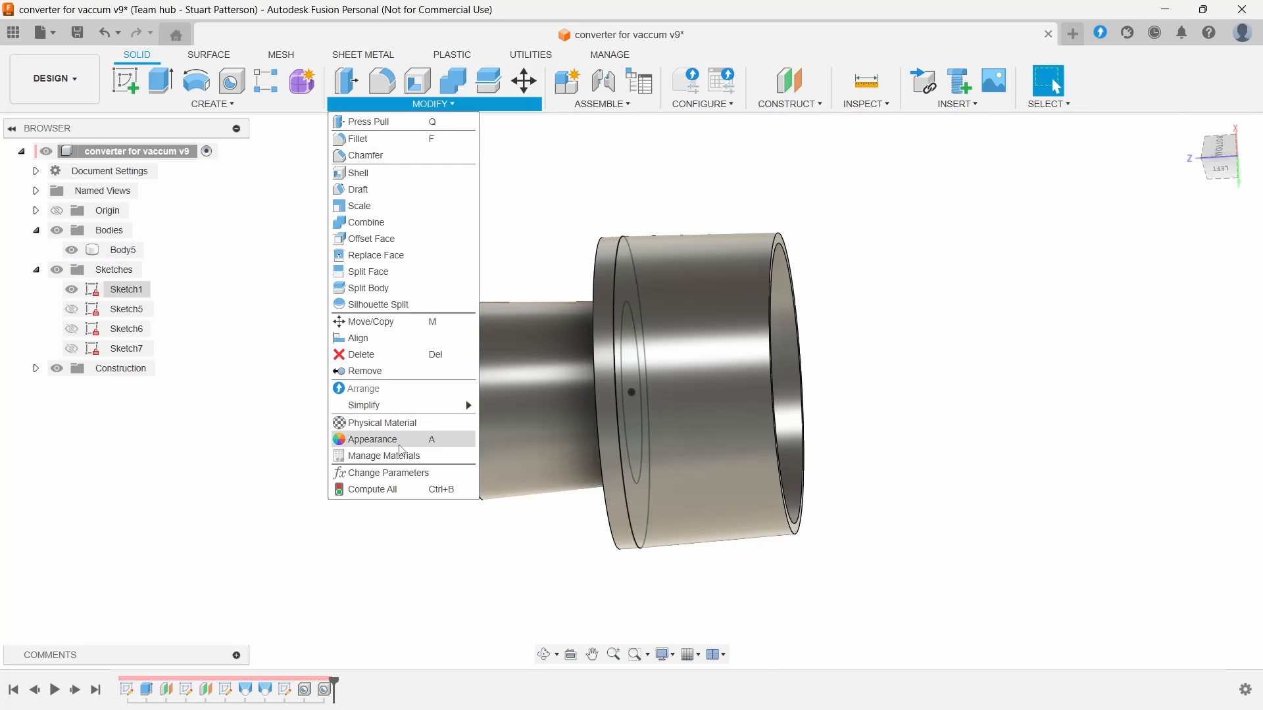
{"action": "left_click", "coordinate": [395, 473]}
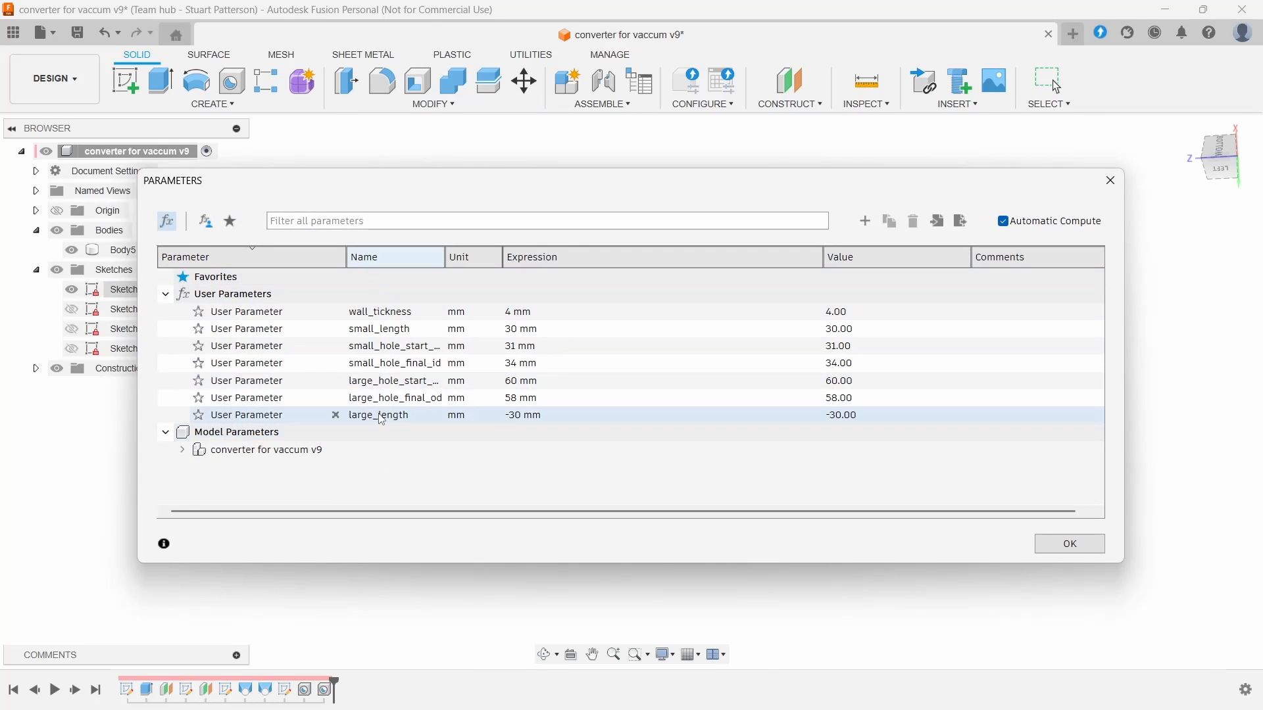
{"action": "double_click", "coordinate": [516, 415]}
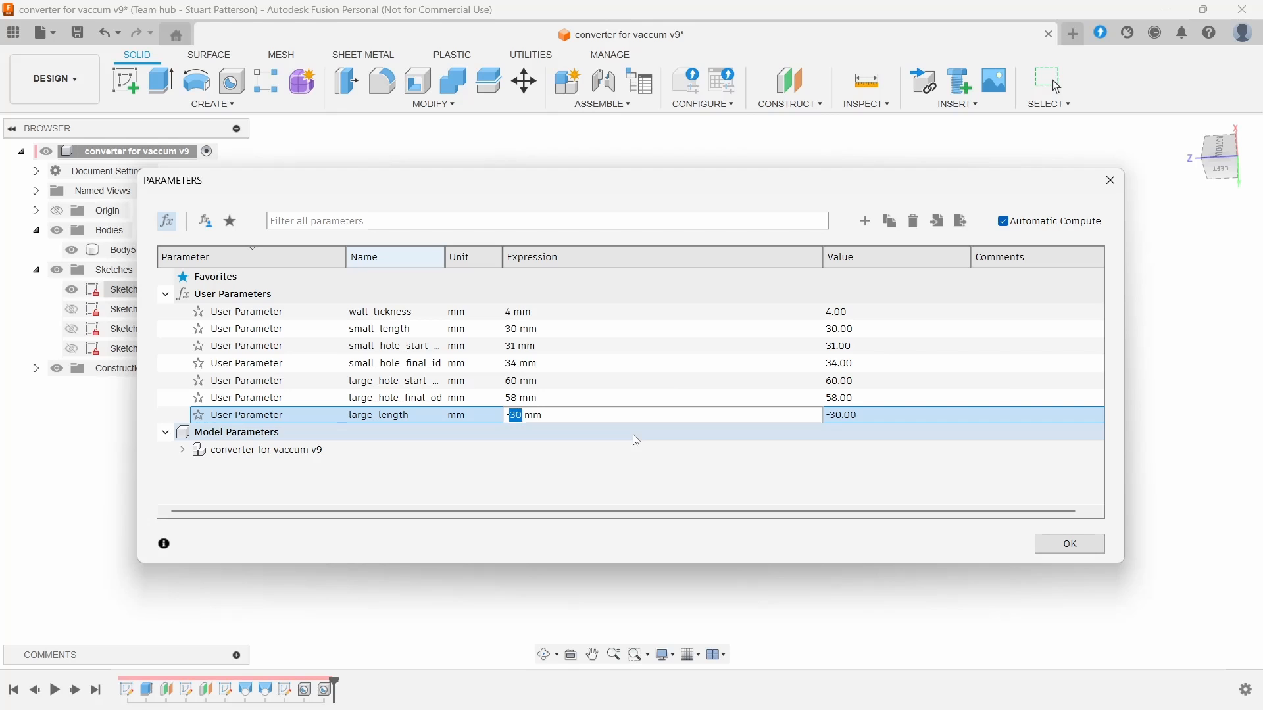
{"action": "type", "text": "-60"}
{"action": "key", "text": "Left"}
{"action": "key", "text": "BackSpace"}
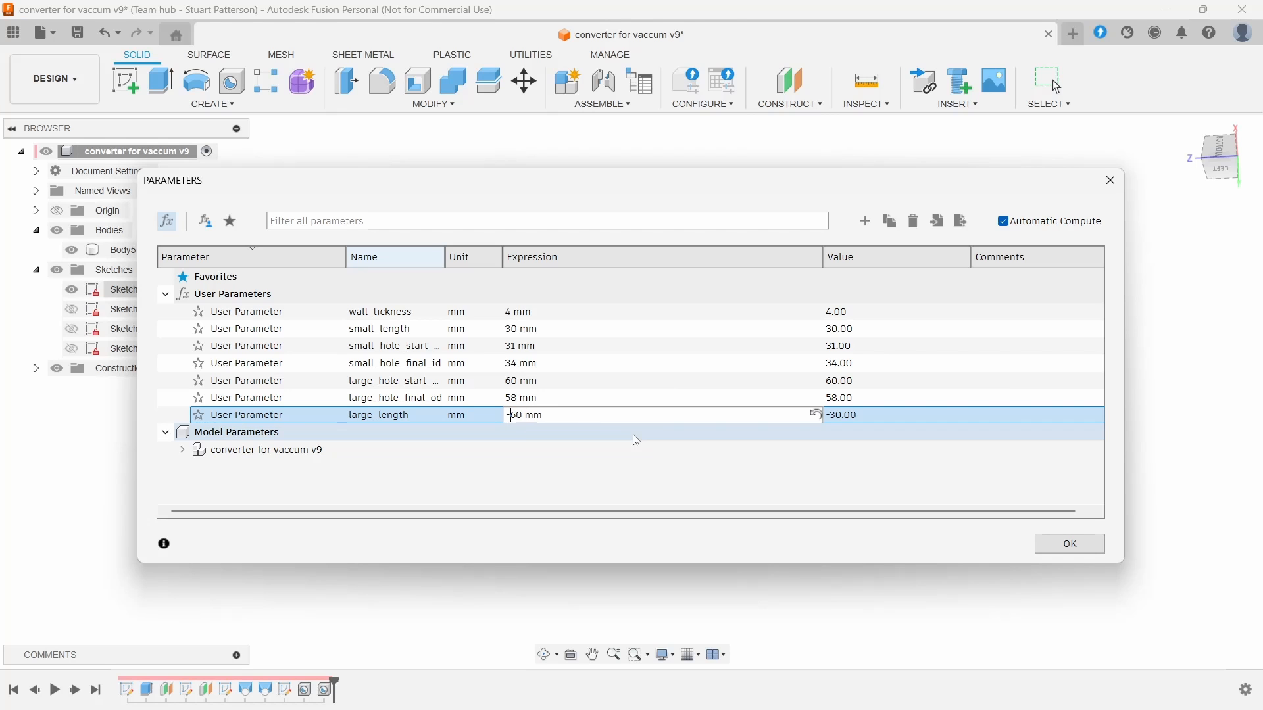
{"action": "left_click", "coordinate": [1074, 548]}
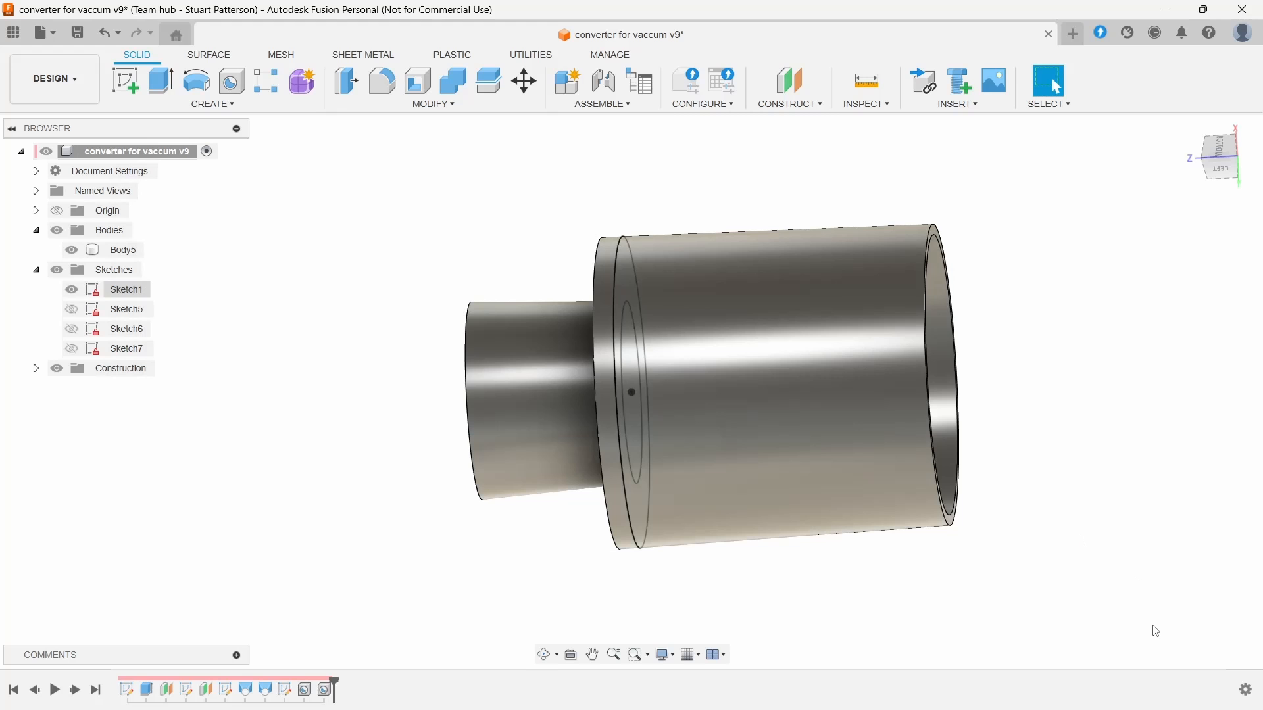
{"action": "middle_click_drag", "start_coordinate": [1060, 553], "coordinate": [1057, 491], "text": "shift"}
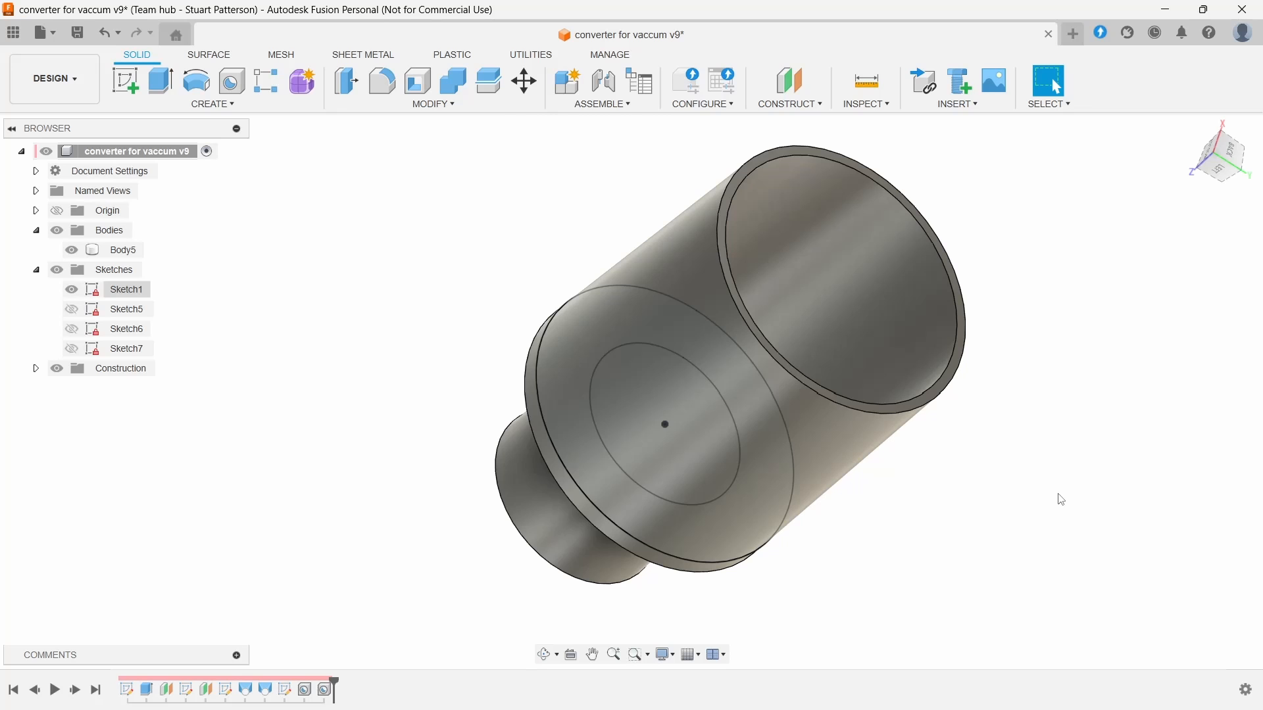
Step: Set the large_hole_final_od user parameter to 55 mm and apply it to the converter
{"action": "left_click", "coordinate": [435, 104]}
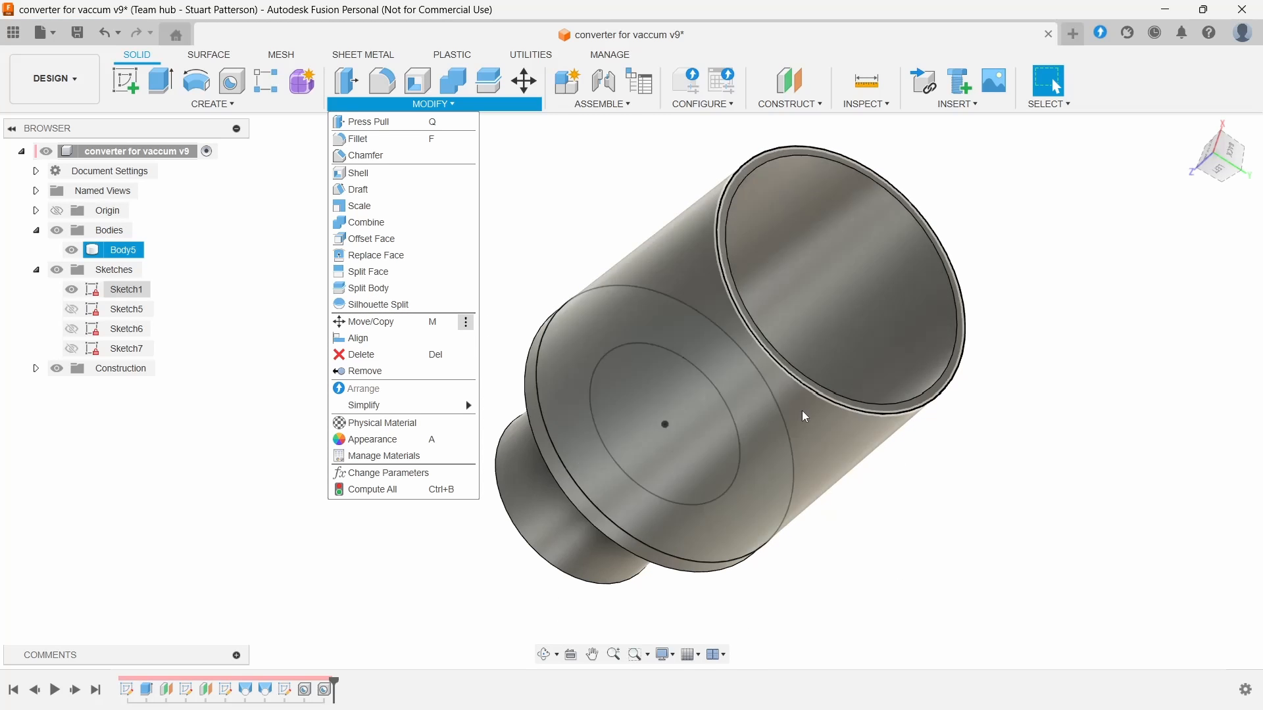
{"action": "left_click", "coordinate": [408, 473]}
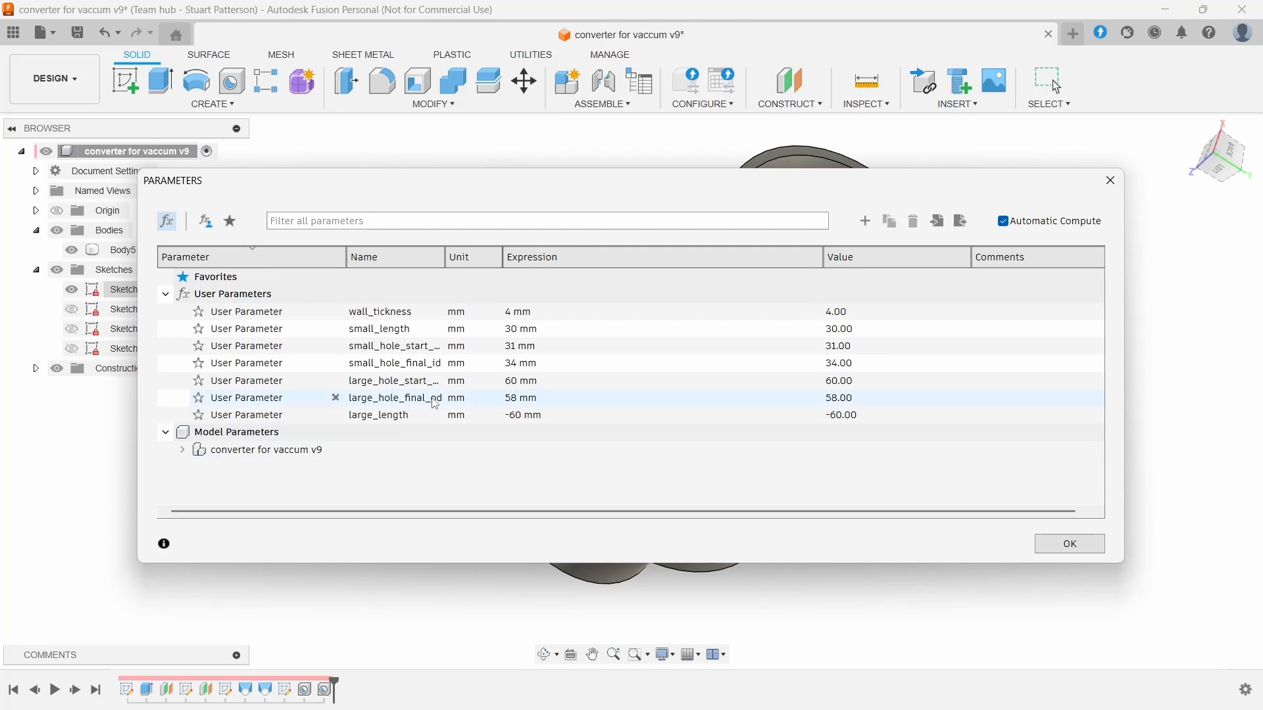
{"action": "left_click", "coordinate": [517, 399]}
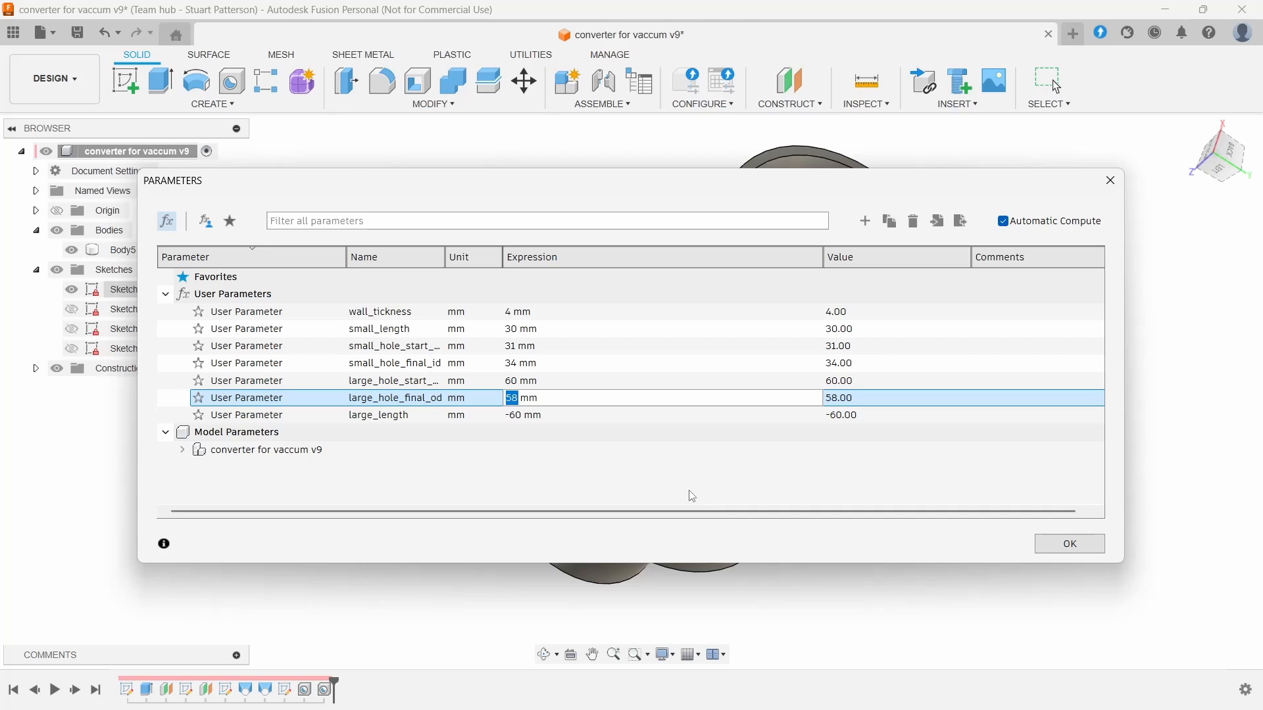
{"action": "type", "text": "75"}
{"action": "key", "text": "Return"}
{"action": "left_click", "coordinate": [1071, 544]}
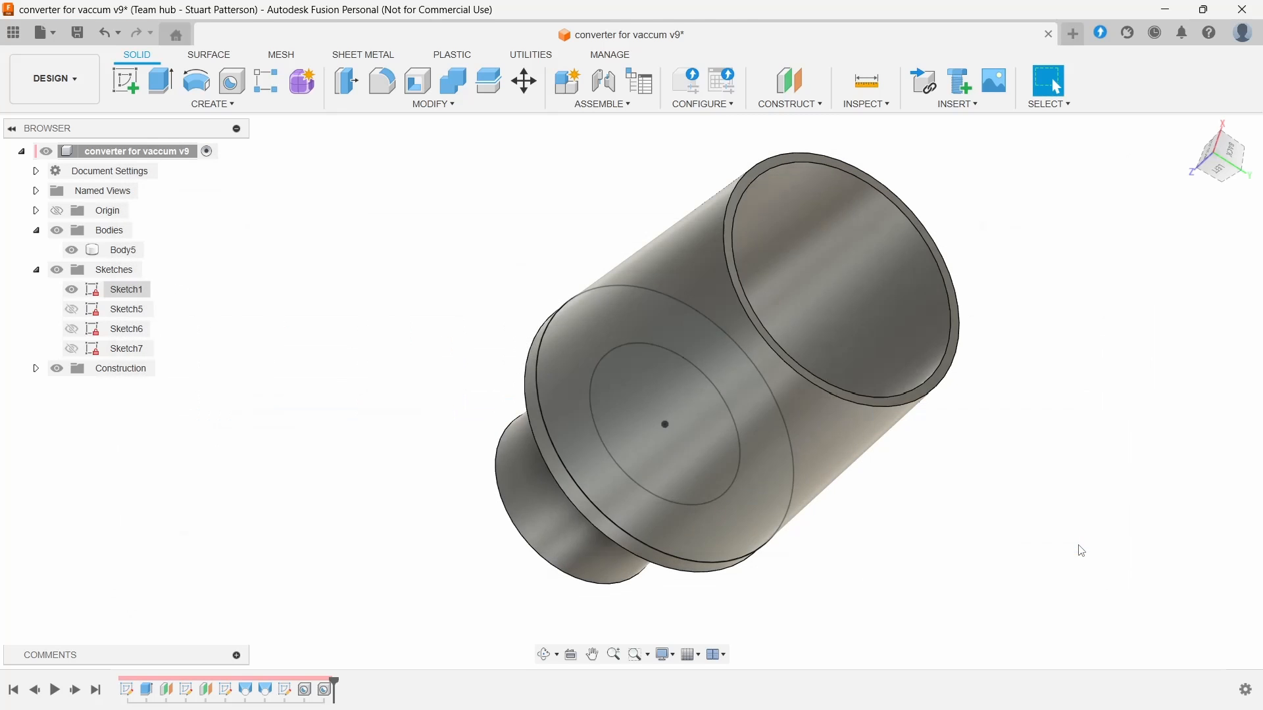
Step: Set the large_hole_final_od user parameter to 30 mm, apply it, and inspect the tapered large end
{"action": "left_click", "coordinate": [431, 106]}
{"action": "left_click", "coordinate": [388, 468]}
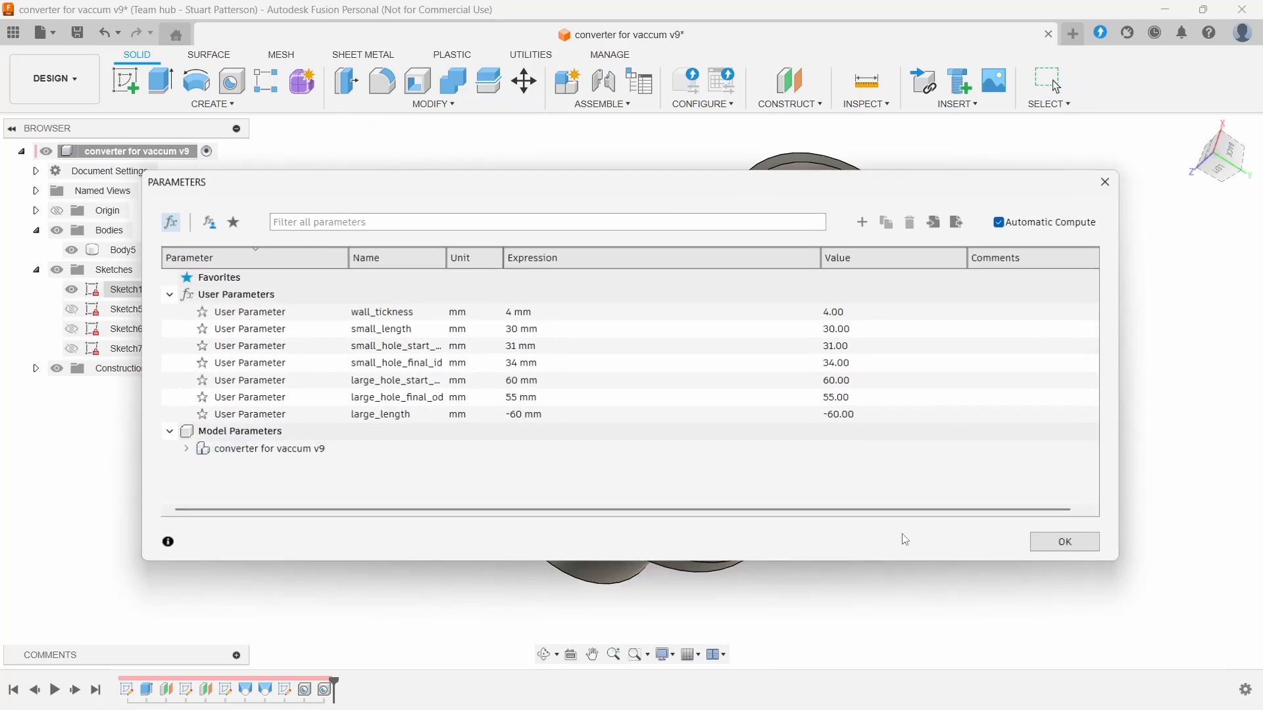
{"action": "left_click", "coordinate": [561, 398]}
{"action": "double_click", "coordinate": [513, 399]}
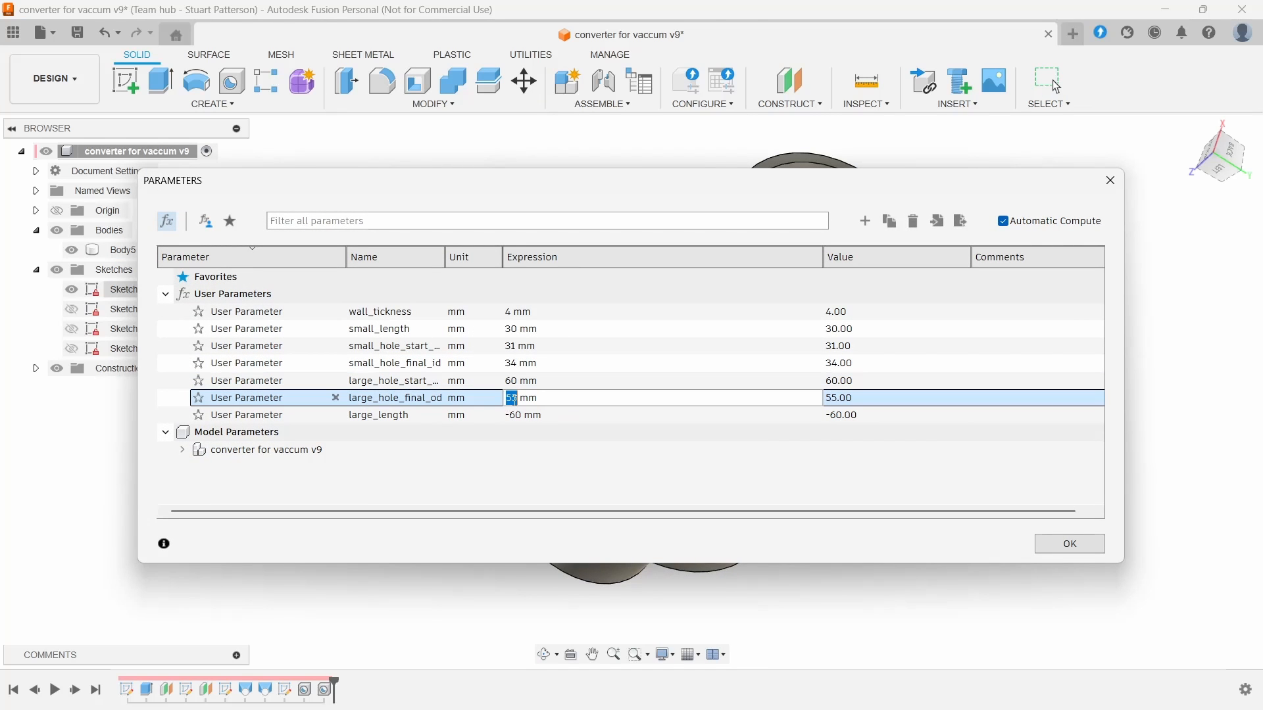
{"action": "type", "text": "30"}
{"action": "key", "text": "Return"}
{"action": "left_click", "coordinate": [1070, 544]}
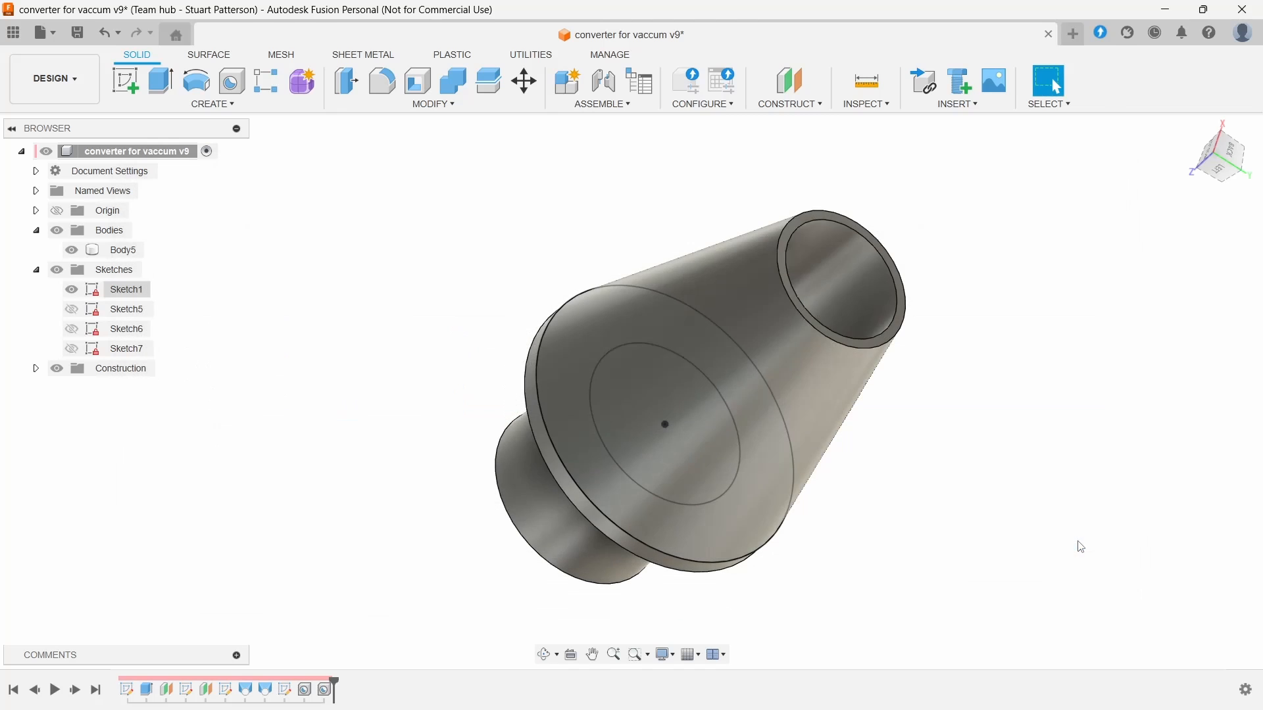
{"action": "left_click", "coordinate": [961, 544]}
{"action": "middle_click_drag", "start_coordinate": [961, 544], "coordinate": [855, 519], "text": "shift"}
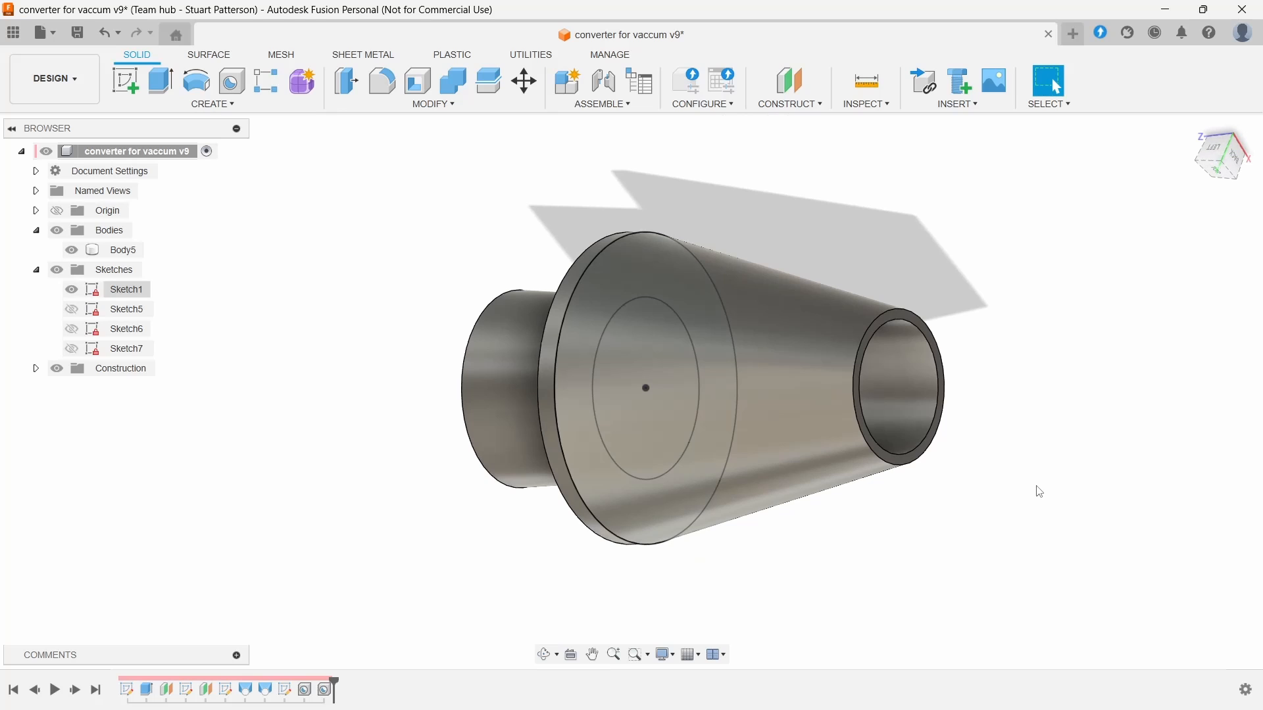